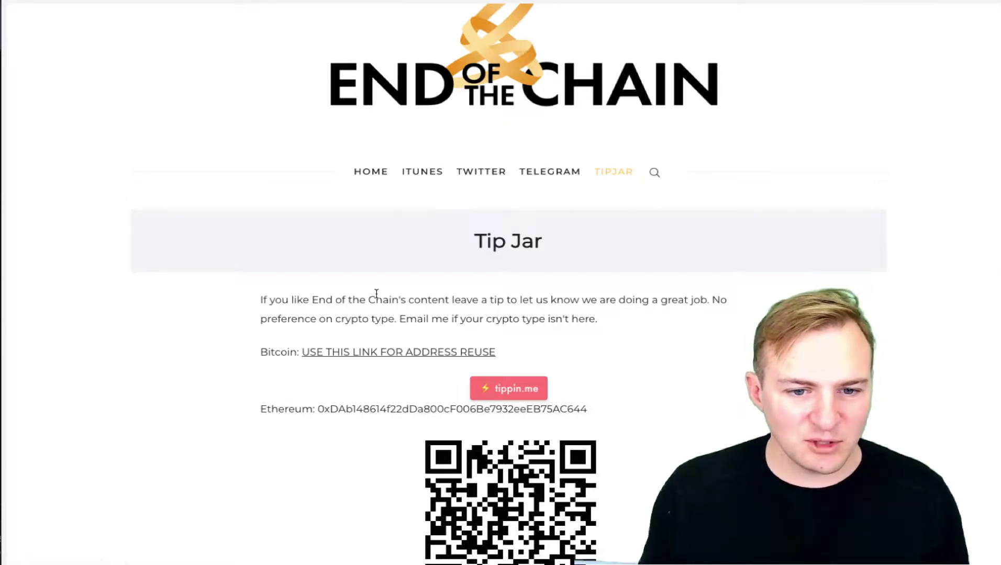
- Select the Ethereum tip address on the End of the Chain blog's Tip Jar page
left_click_drag(346, 409, 586, 414)
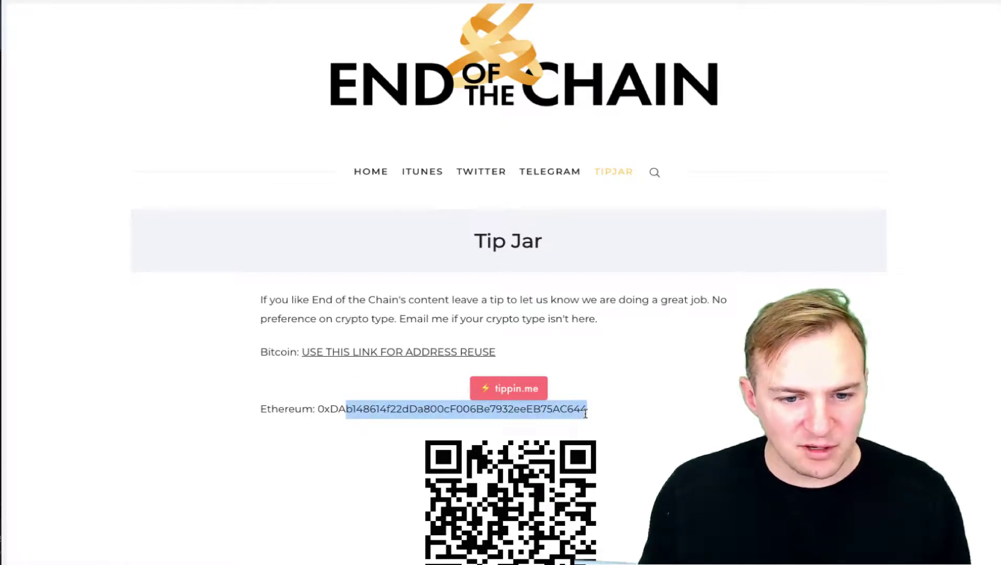
scroll(368, 402, "down", 2)
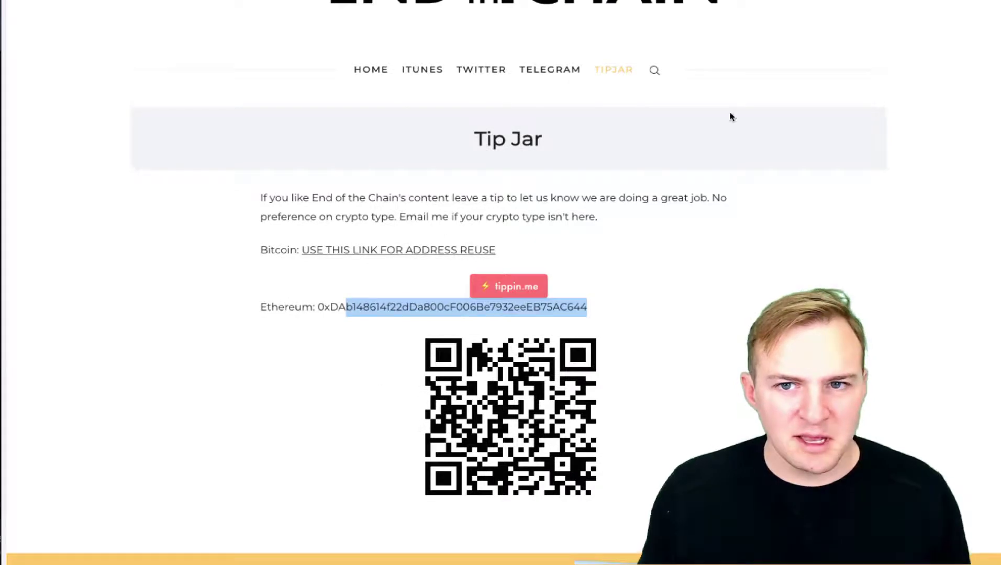
- Switch to the ENS Manager tab showing the Permanent Registrar name search
left_click(732, 3)
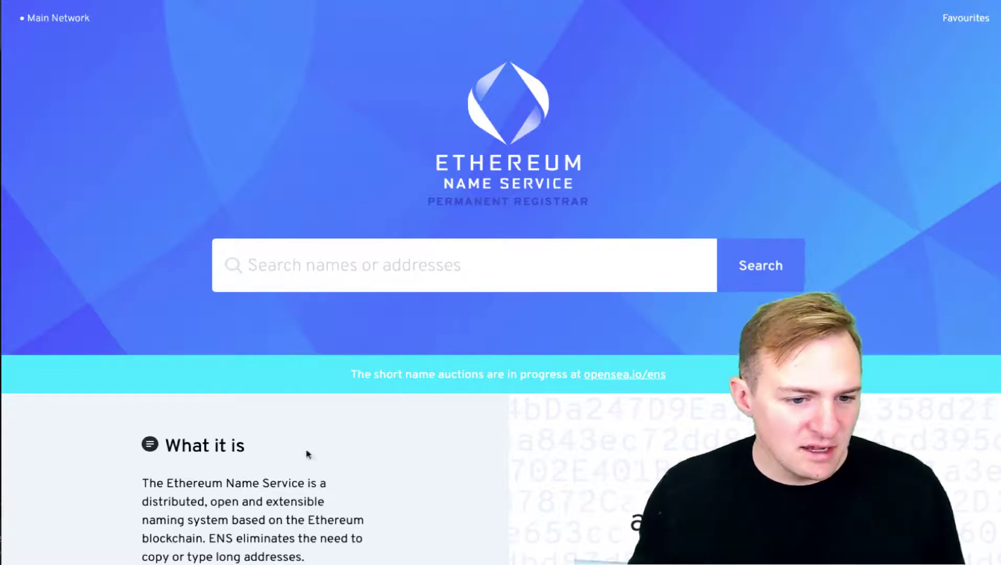
scroll(189, 496, "down", 2)
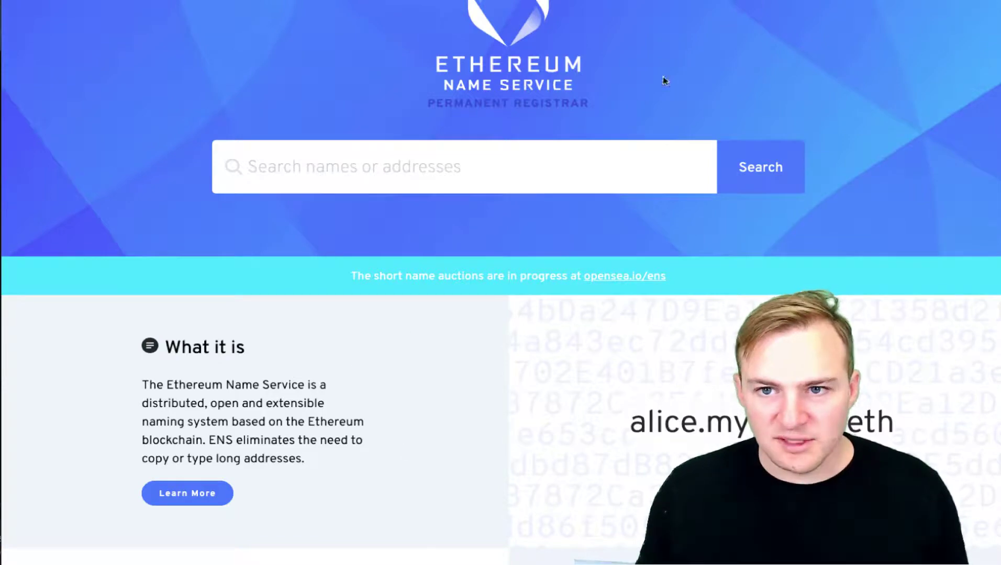
- Check the connected wallet, then replace the pasted wallet address in the search with endofthechain.eth
left_click(835, 9)
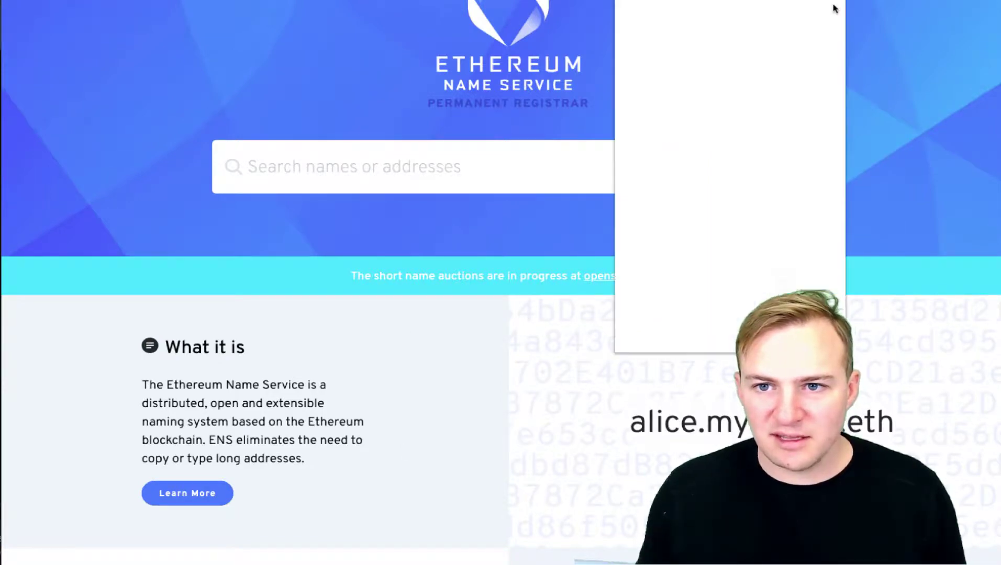
left_click(503, 149)
left_click(496, 156)
type("0xDAb148614f22dDa800cF006Be7932eeEB75AC644")
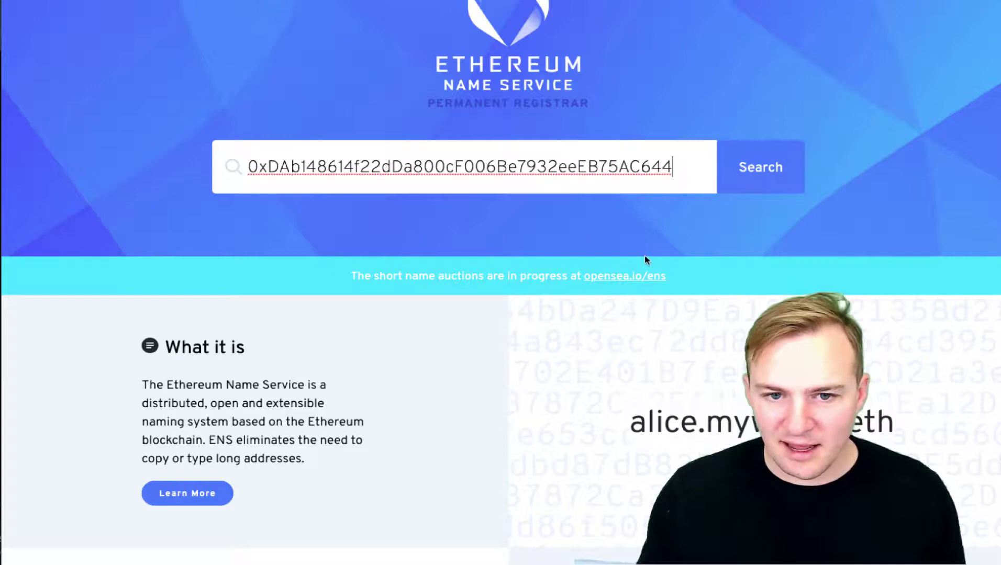
key("ctrl+a")
type("en")
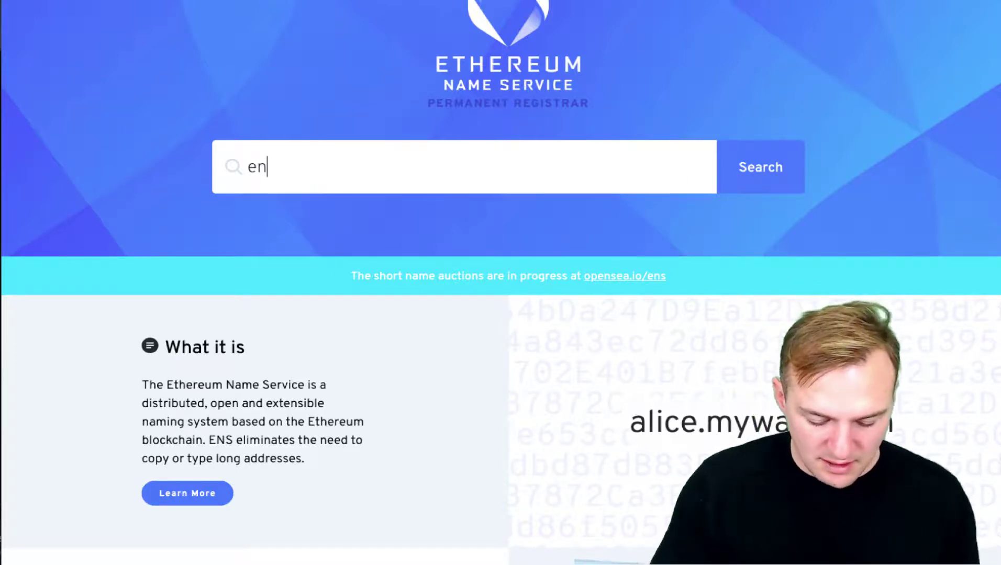
type("dofthe")
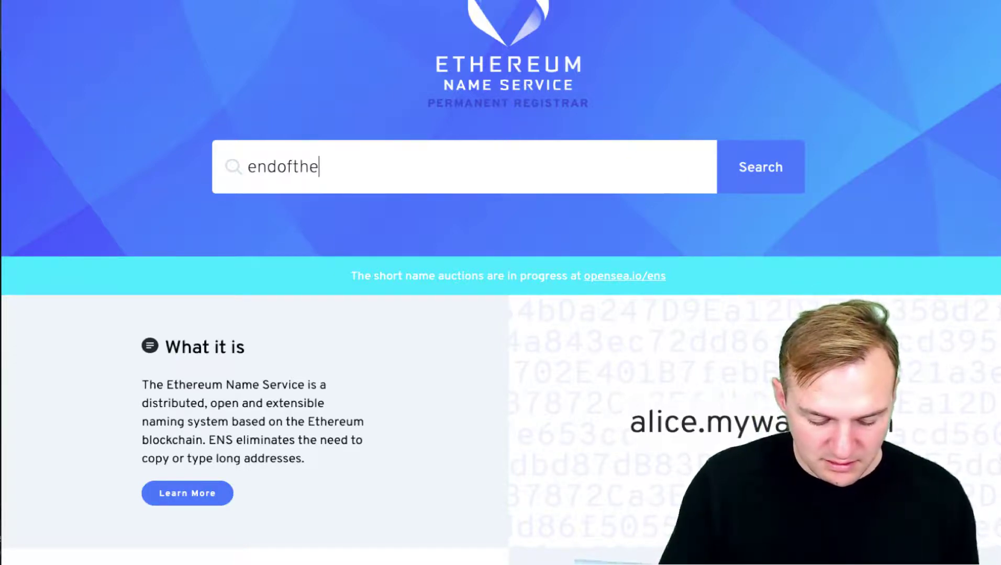
type("chain")
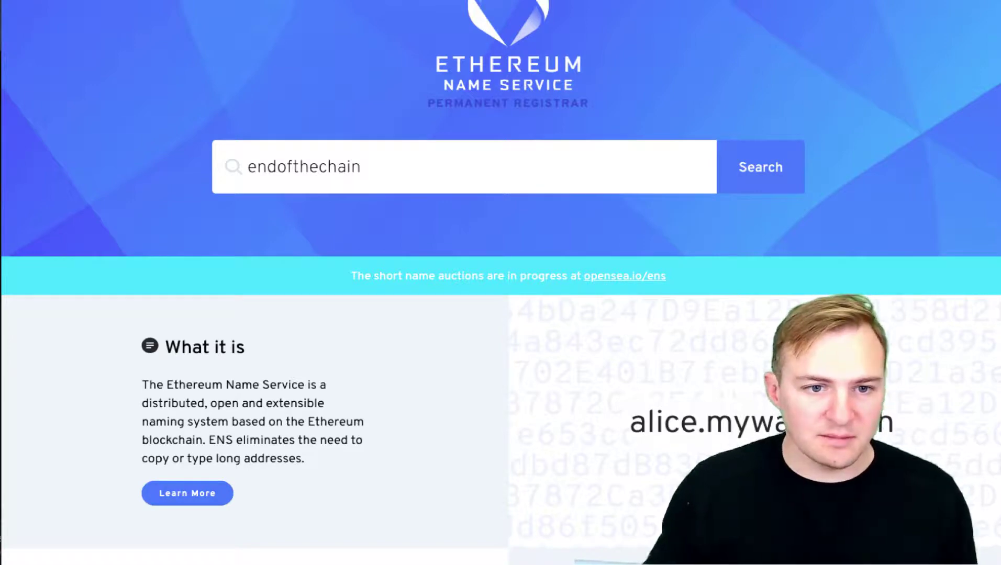
type(".eth")
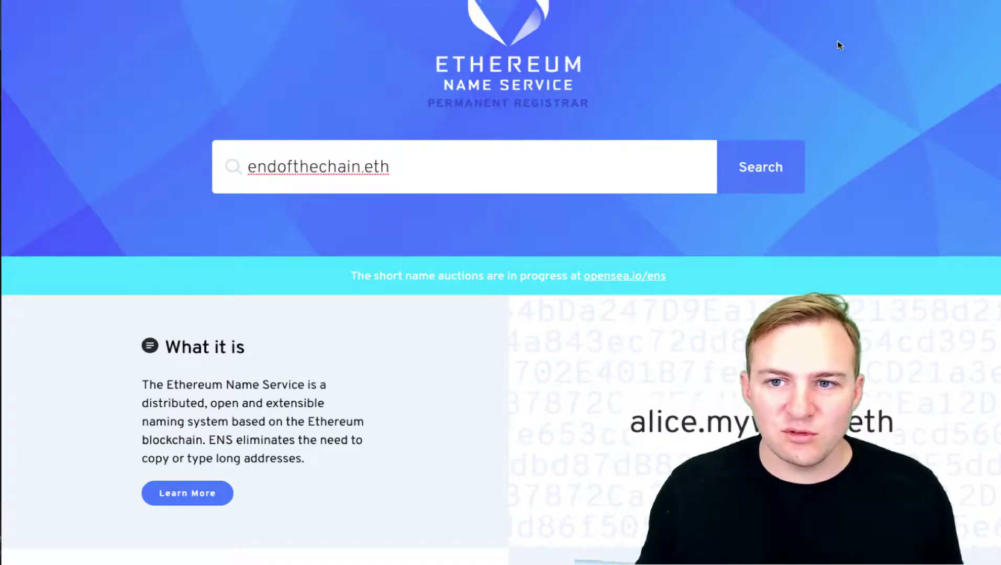
left_click(837, 2)
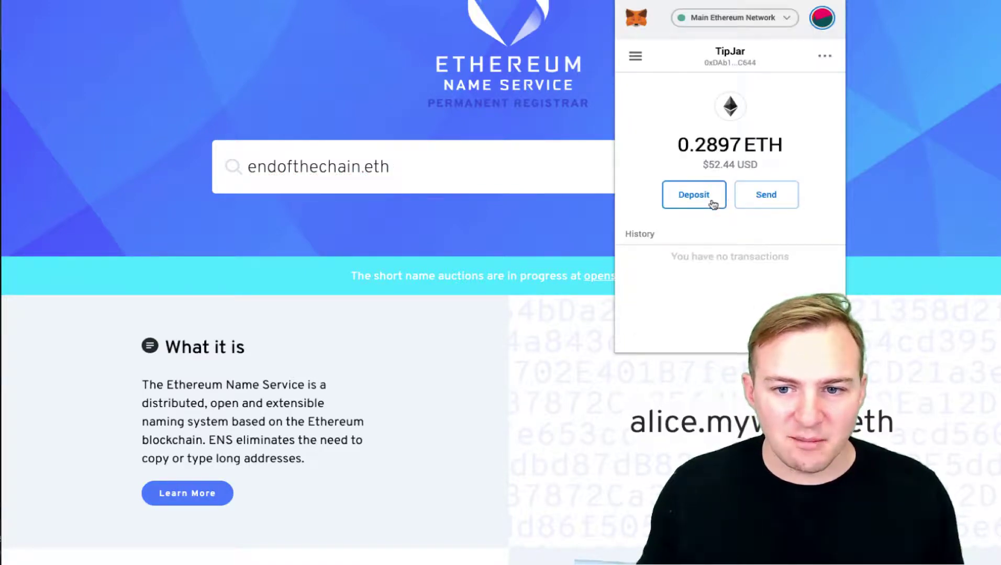
left_click(757, 196)
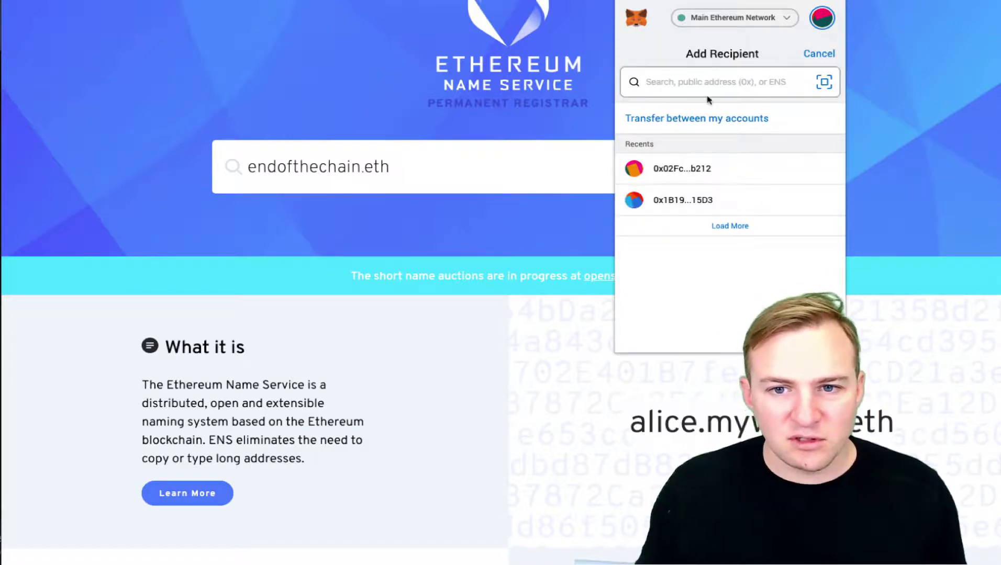
type("end")
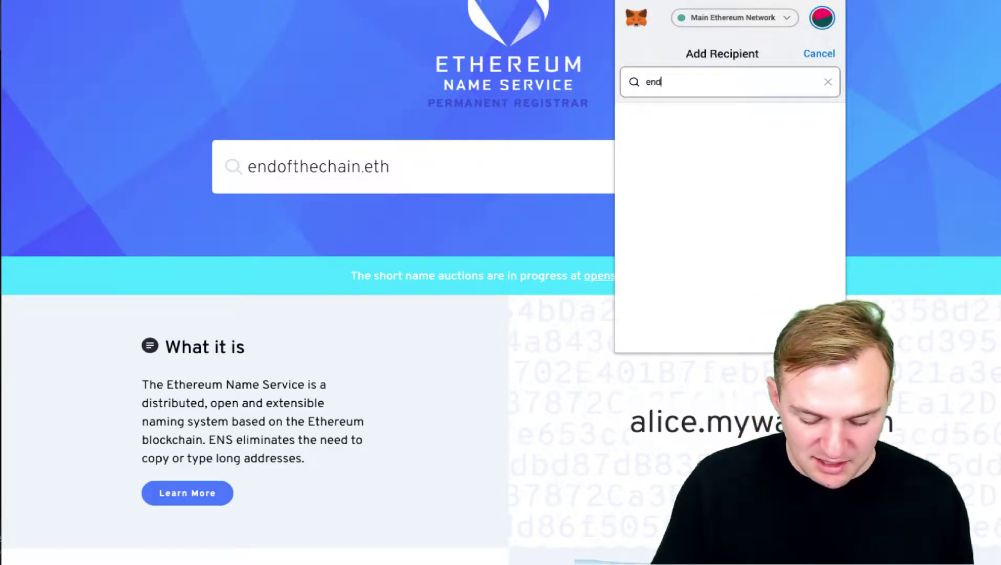
type("oft")
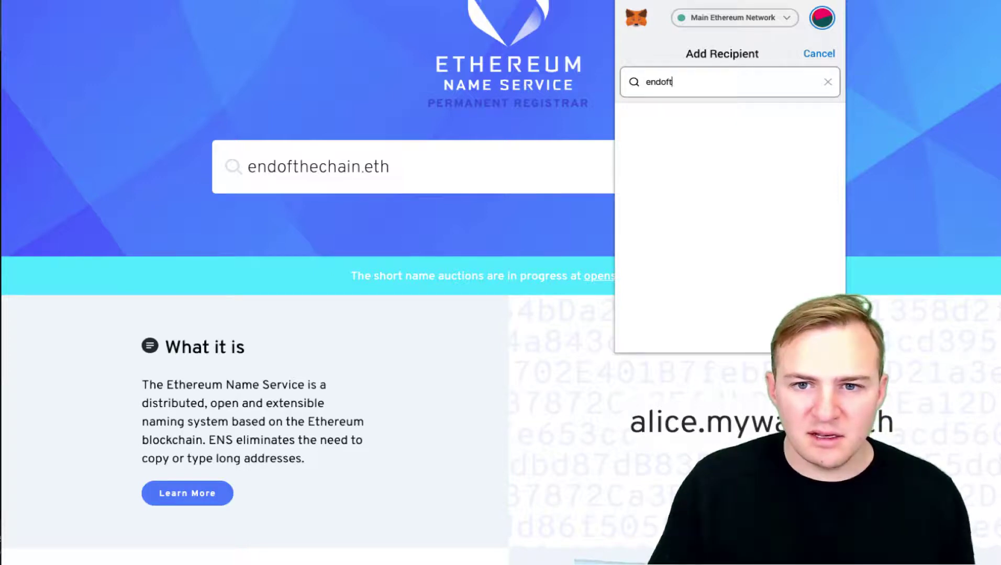
type("yhhech")
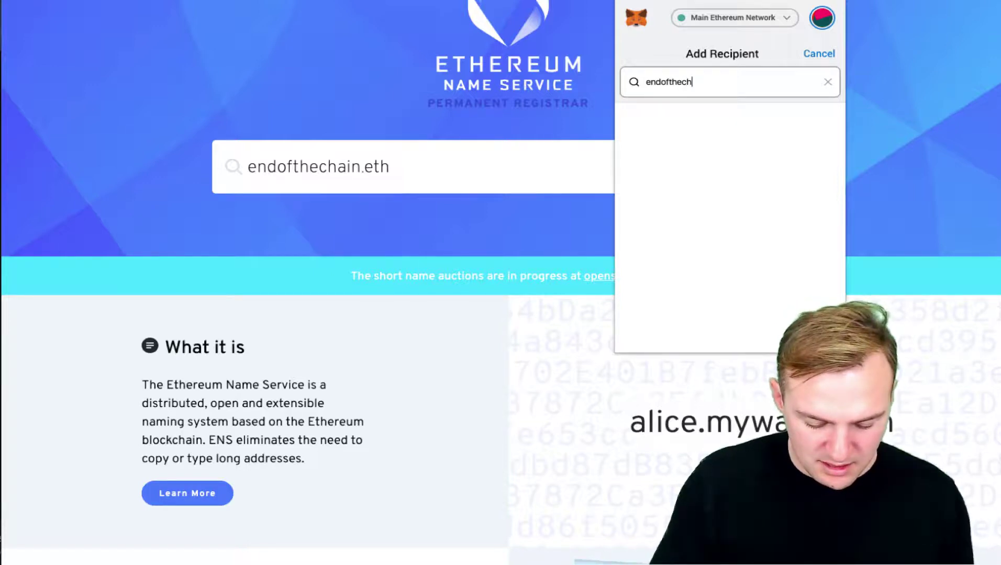
type("ain.eth")
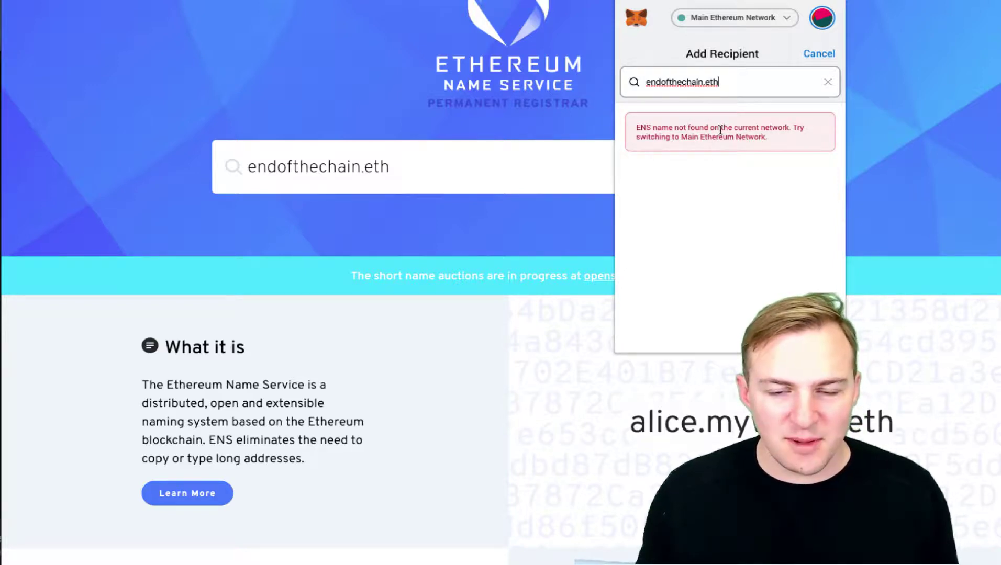
left_click(513, 229)
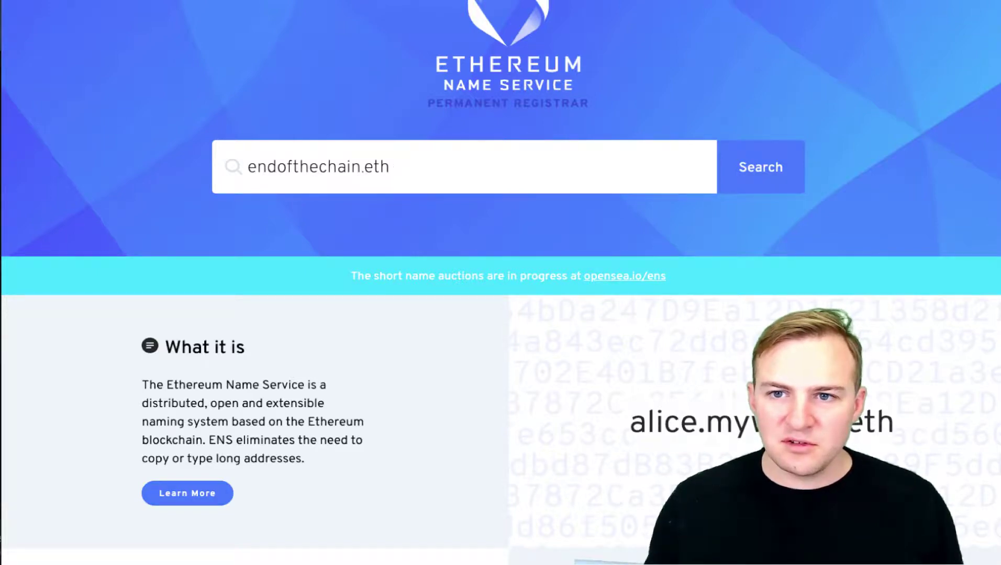
key("alt+shift+m")
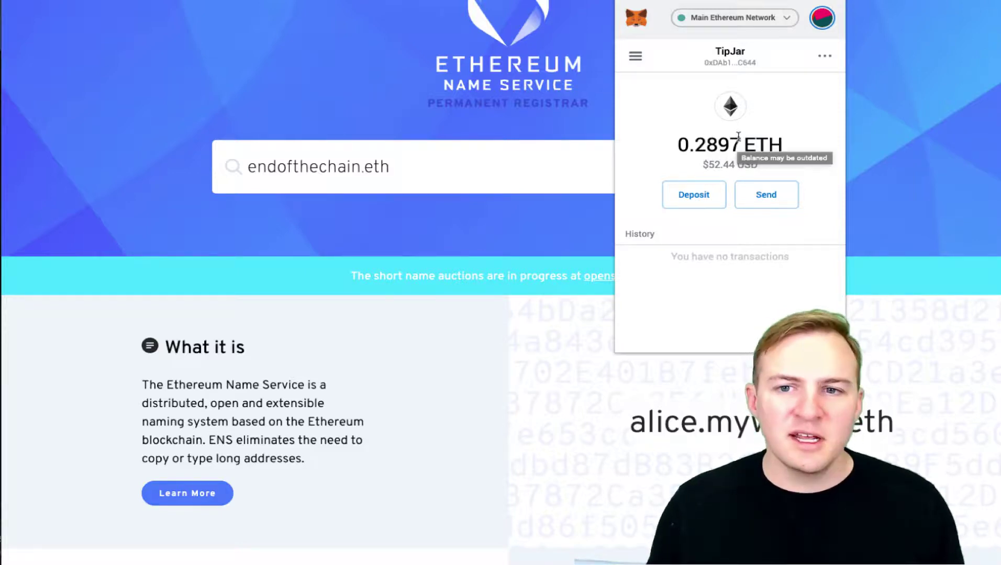
left_click(905, 133)
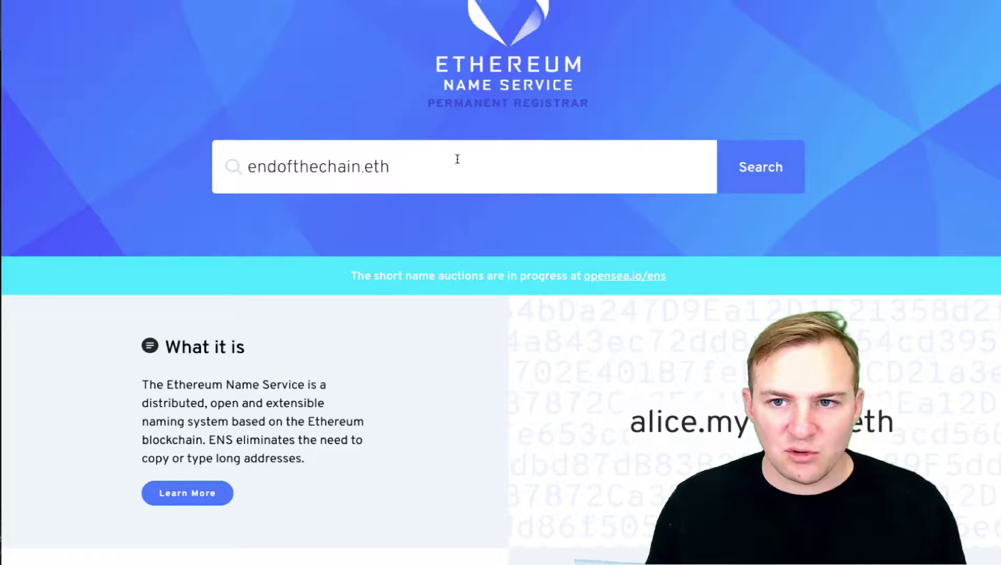
left_click(838, 2)
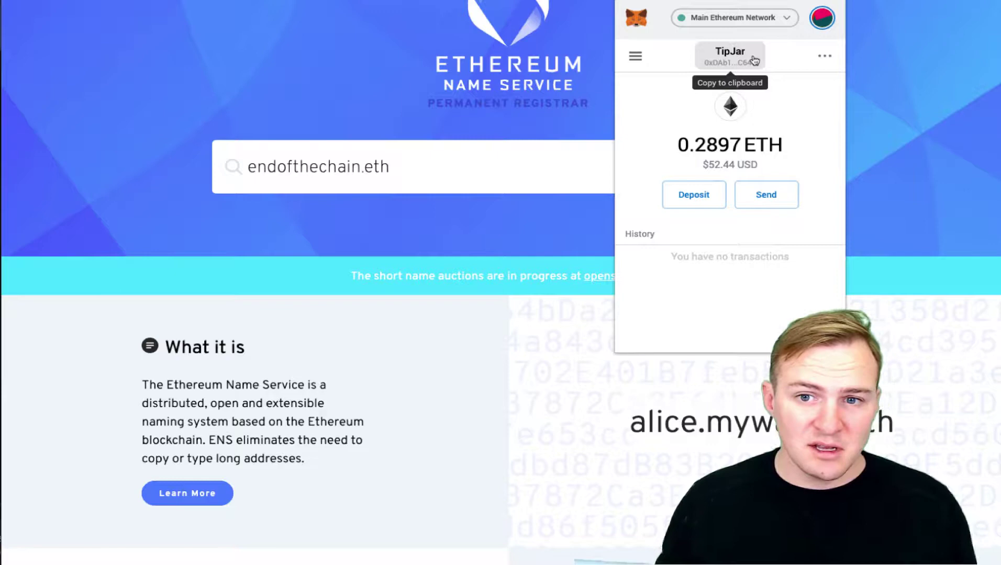
left_click(924, 131)
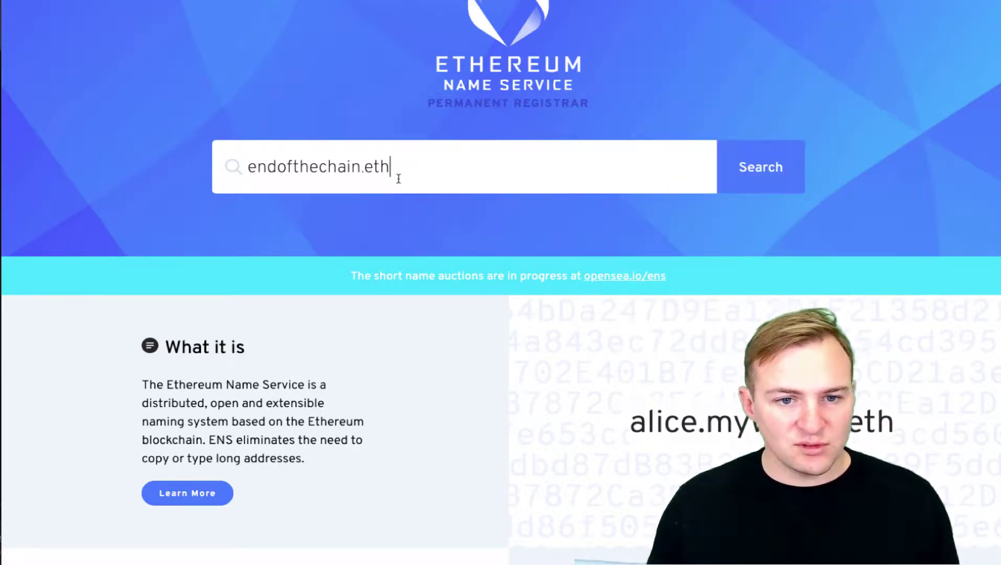
- Delete the .eth ending so the search box reads just endofthechain
key("BackSpace")
key("BackSpace")
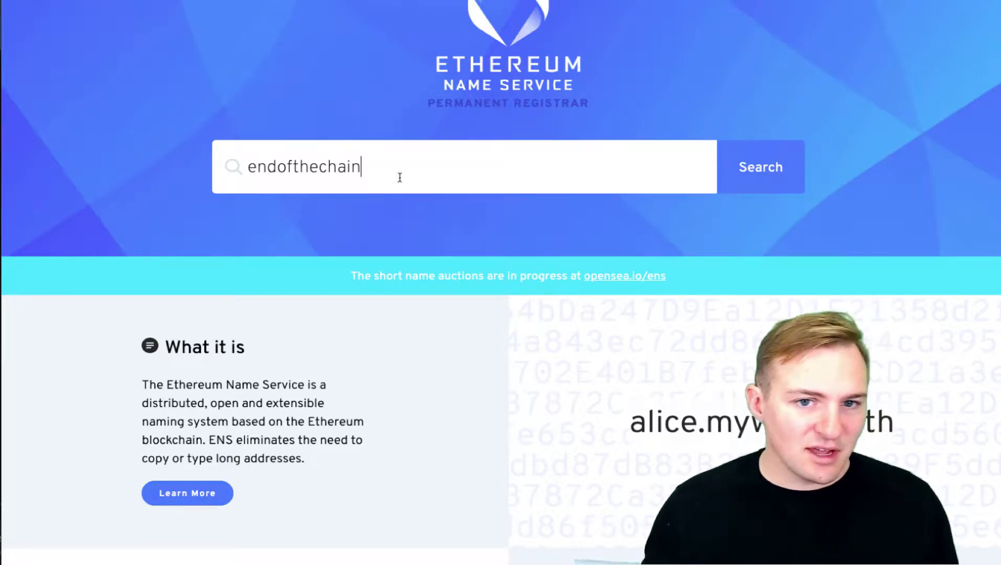
scroll(503, 106, "up", 2)
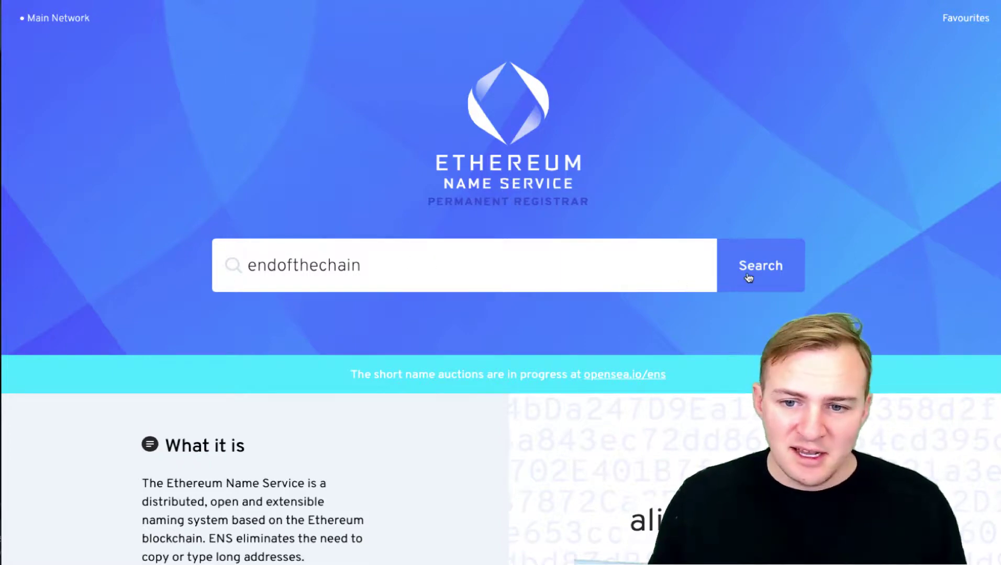
- Confirm endofthechain.eth is available, then search ENS for apple
left_click(748, 278)
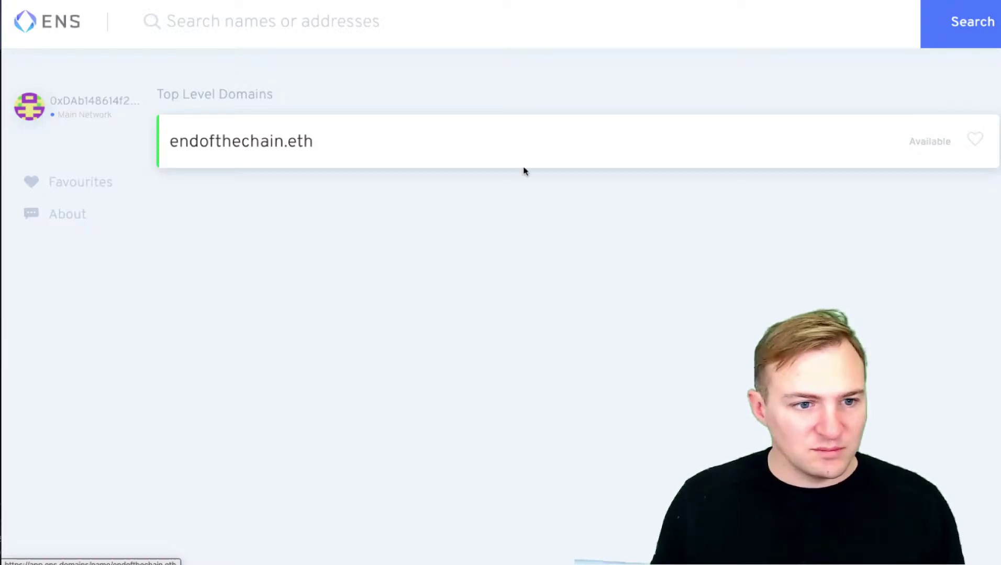
left_click(223, 22)
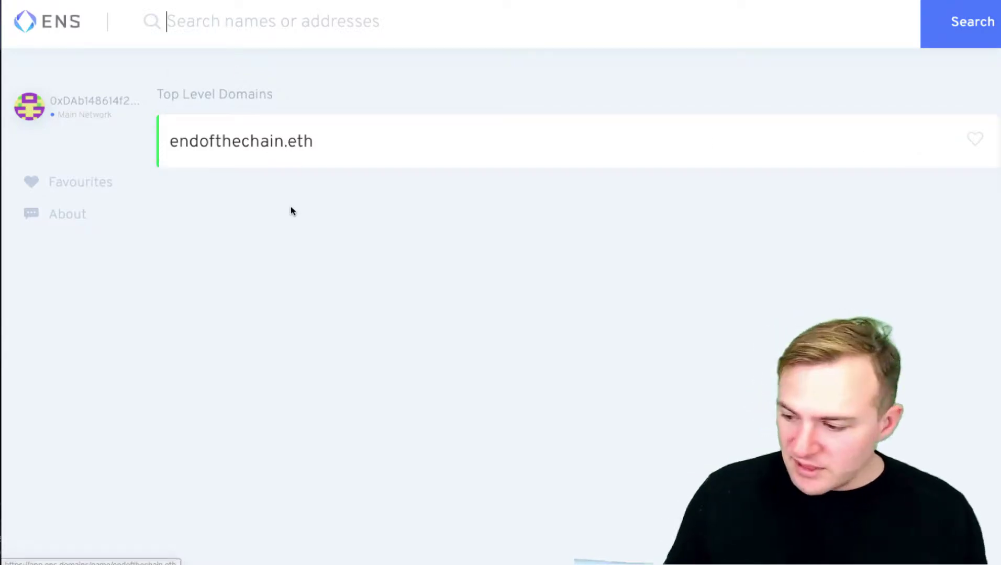
type("apple")
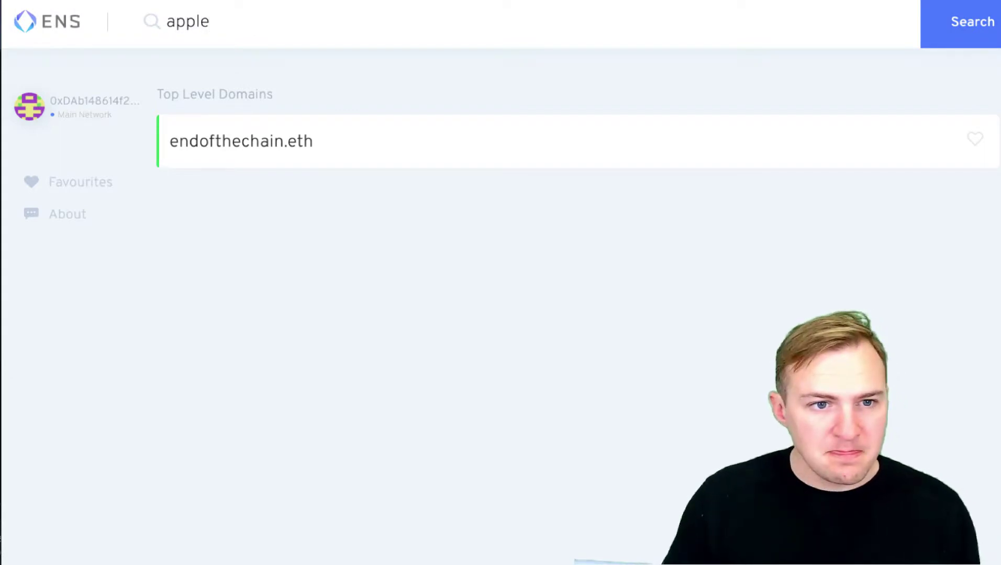
key("Return")
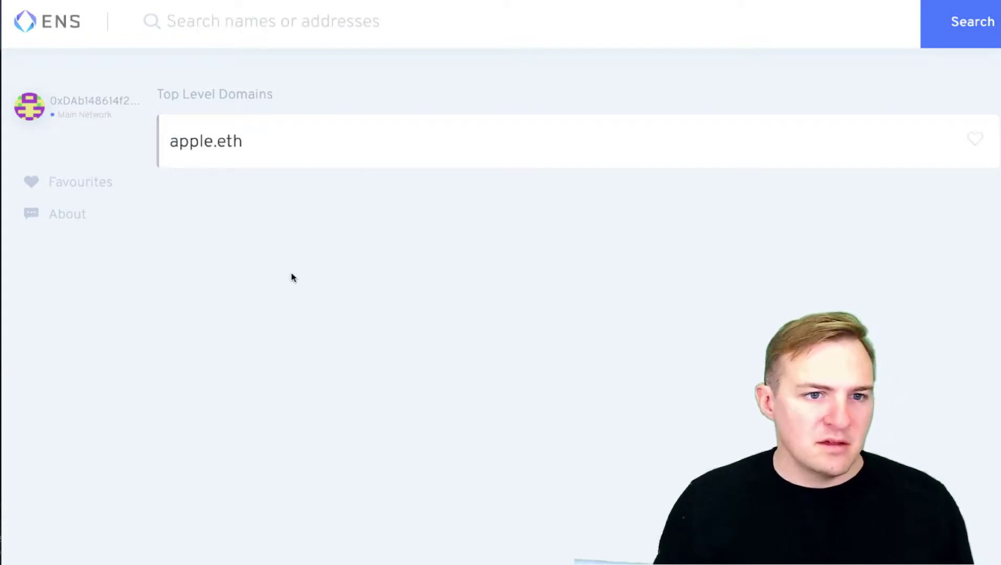
- Open apple.eth's details: registrant, controller, 2019.05.07 registration and 2020.09.29 expiry
left_click(810, 148)
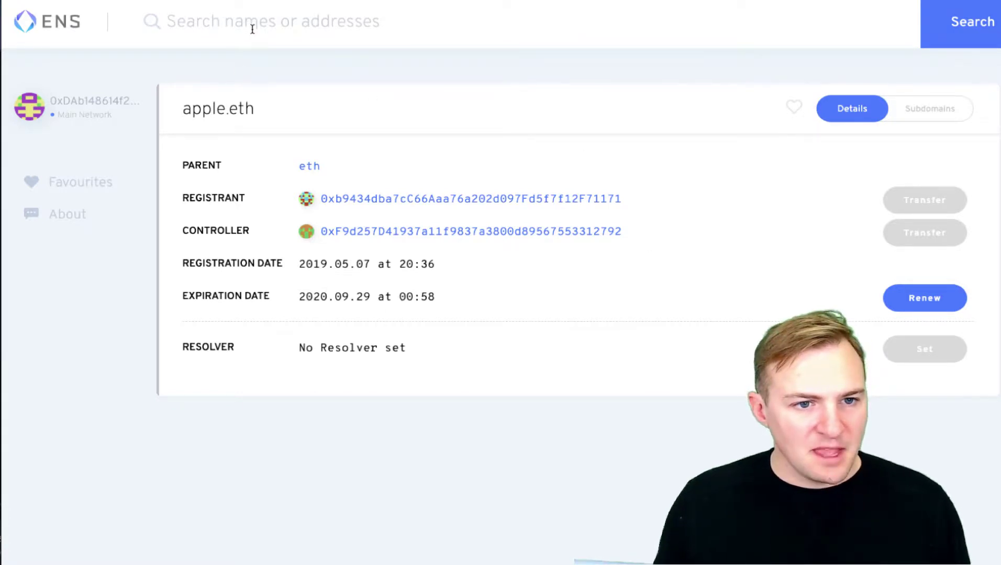
left_click(312, 34)
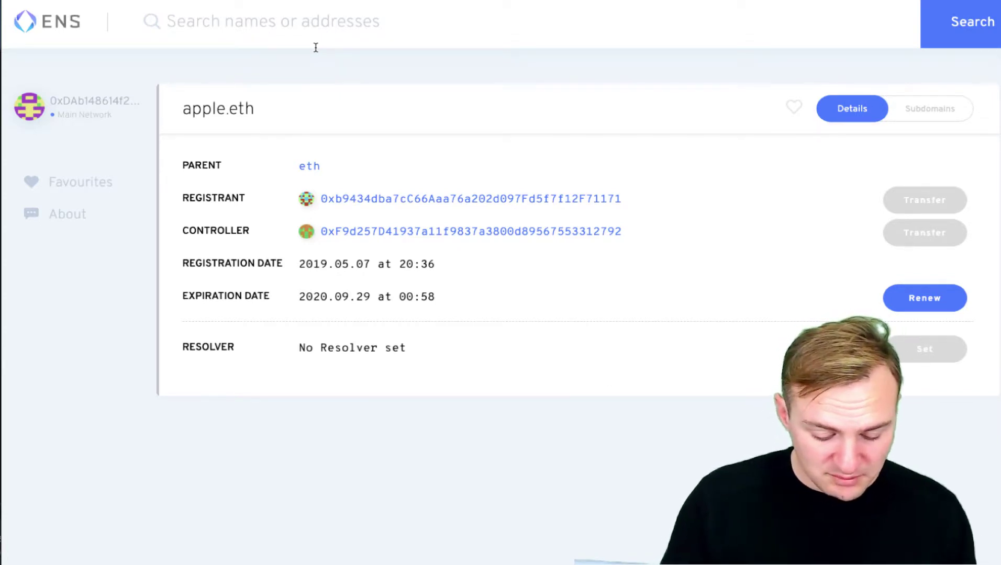
- Search endofthechain and open endofthechain.eth's 1-year, 0.028 ETH registration panel
left_click(316, 46)
type("endo")
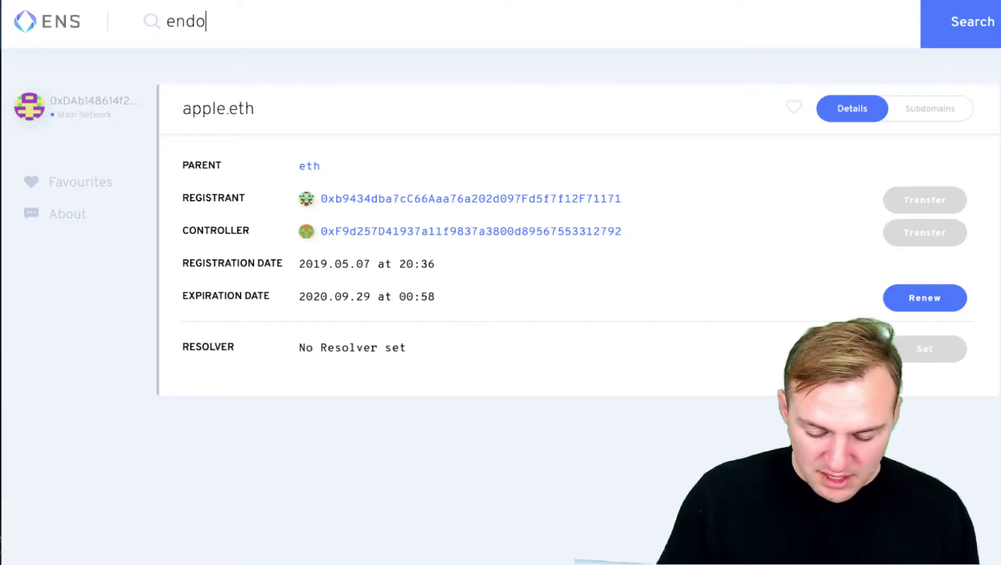
type("fthech")
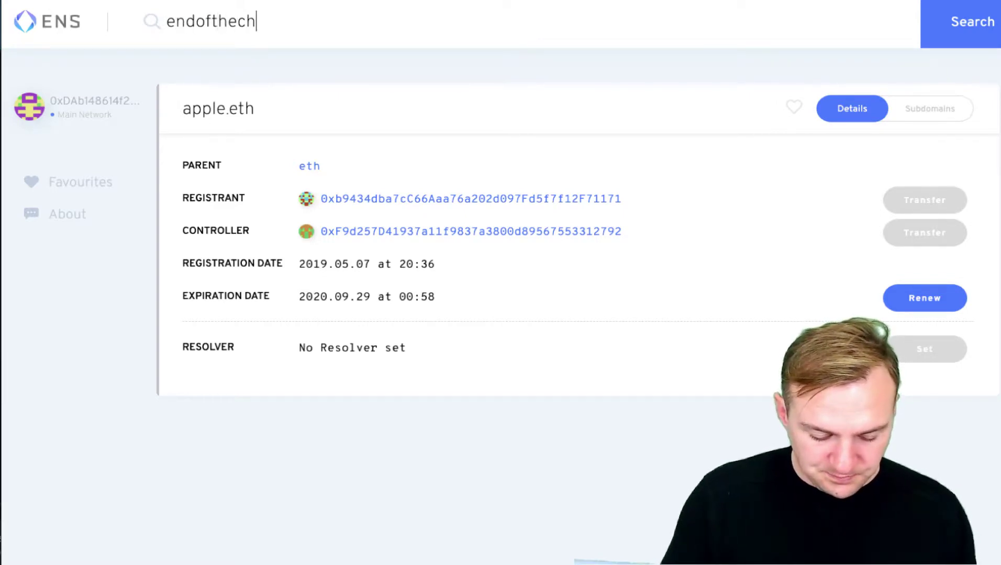
type("ain")
key("Return")
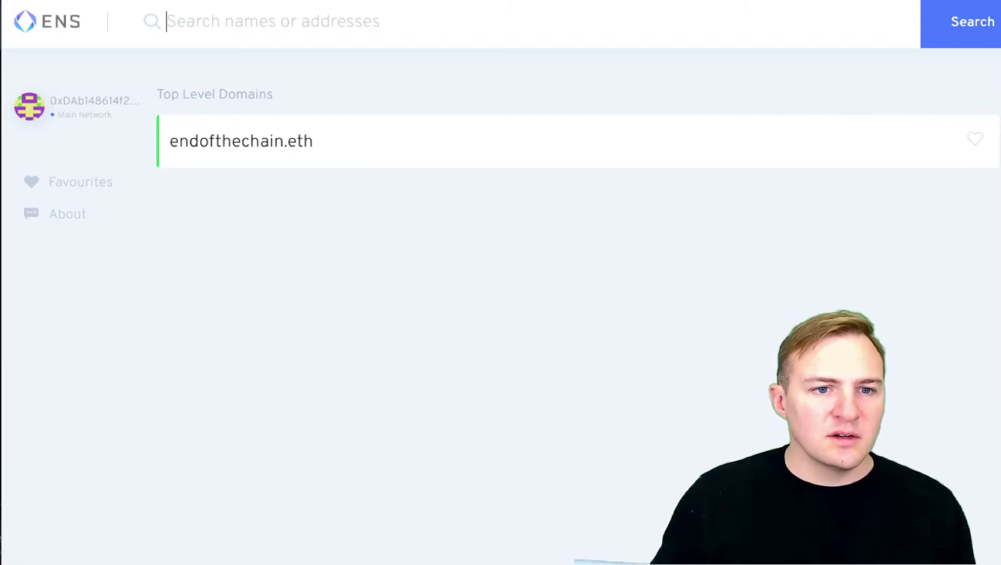
left_click(337, 142)
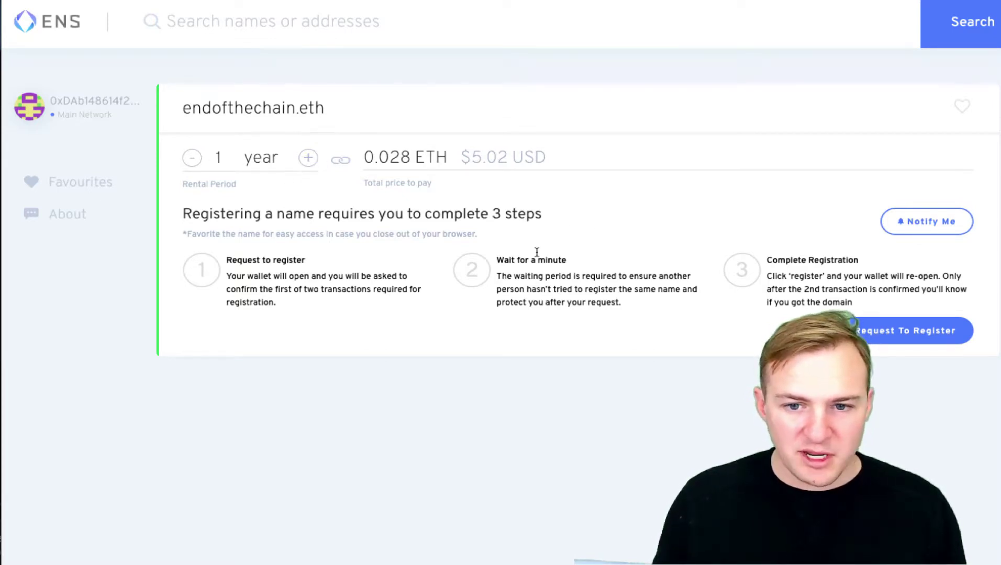
- Request registration of endofthechain.eth and confirm the commit transaction in MetaMask
left_click(880, 341)
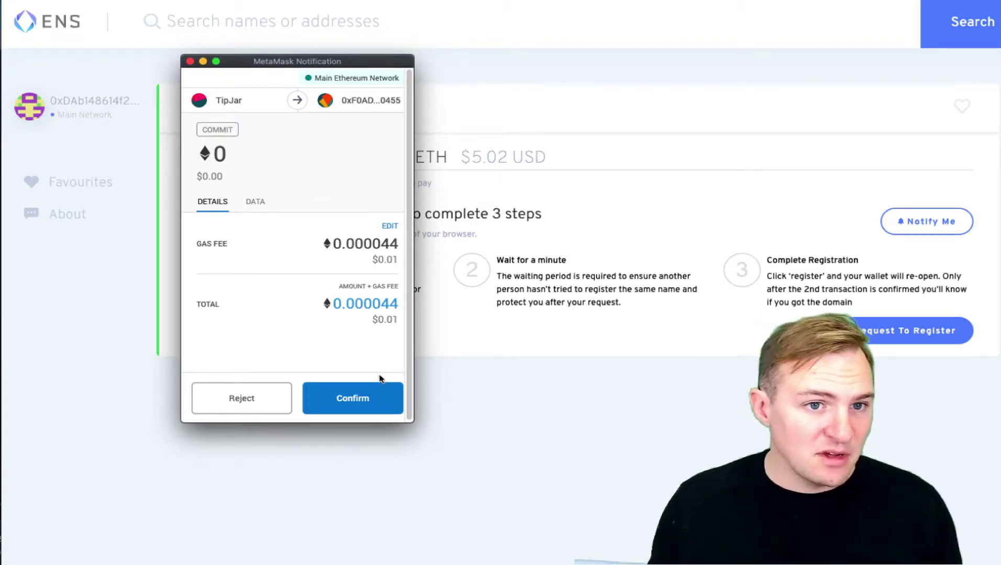
left_click(383, 391)
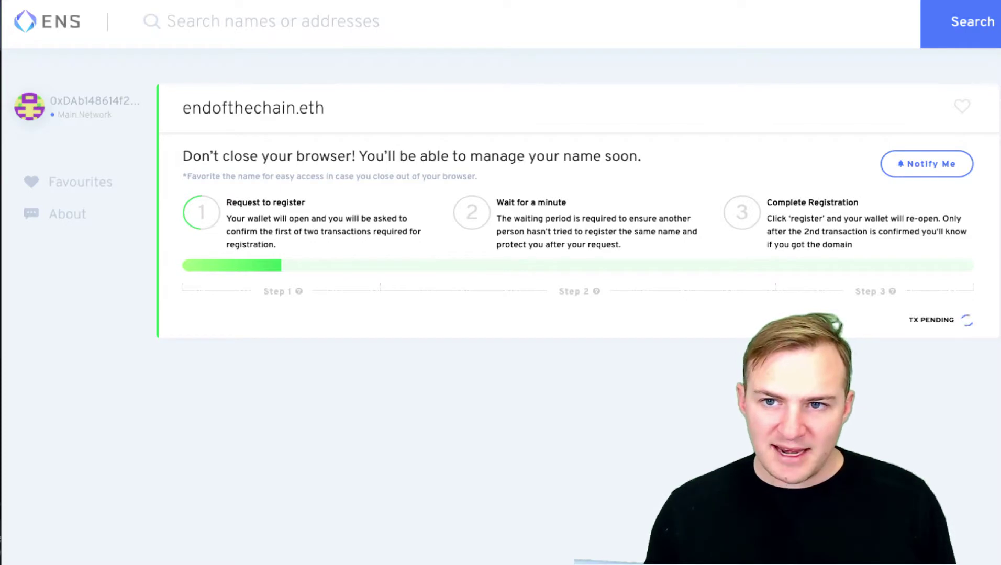
- Open the pending Commit transaction from MetaMask to view it on Etherscan
key("alt+shift+m")
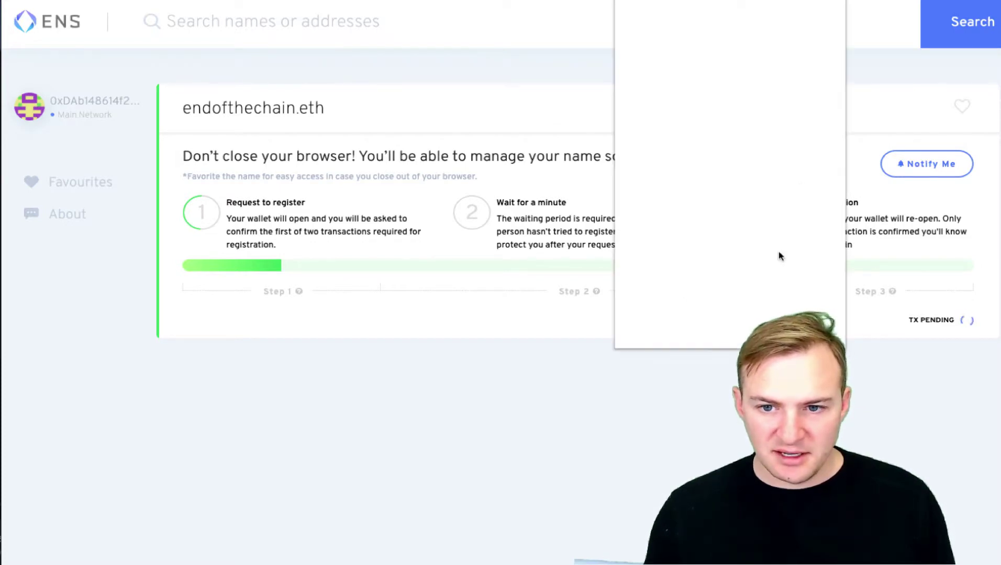
scroll(706, 308, "down", 1)
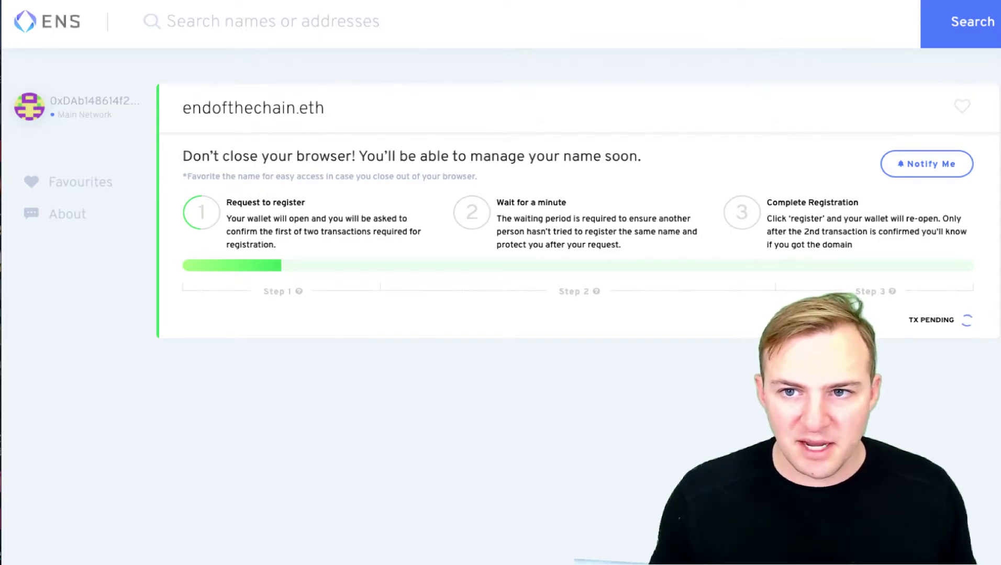
left_click(878, 3)
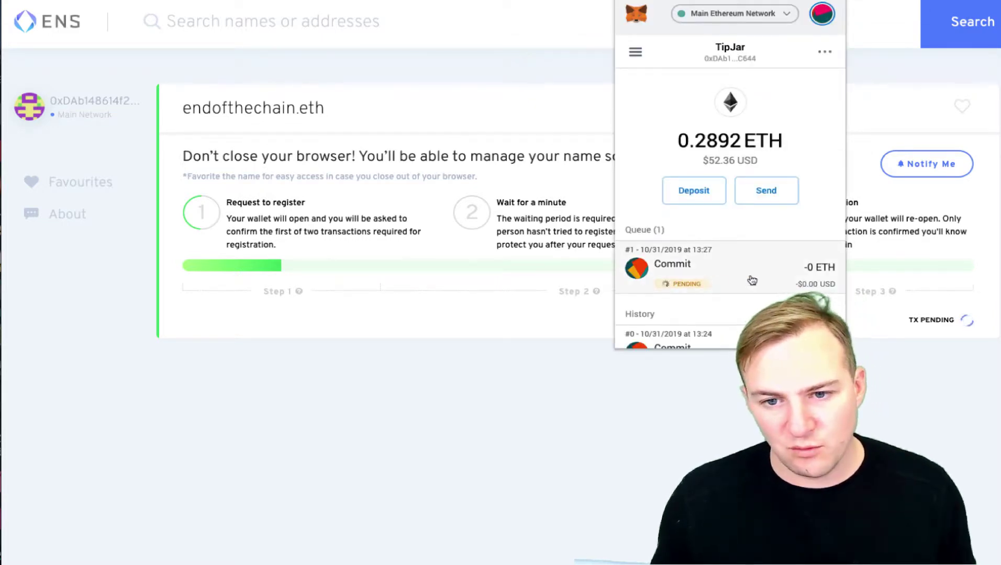
left_click(751, 281)
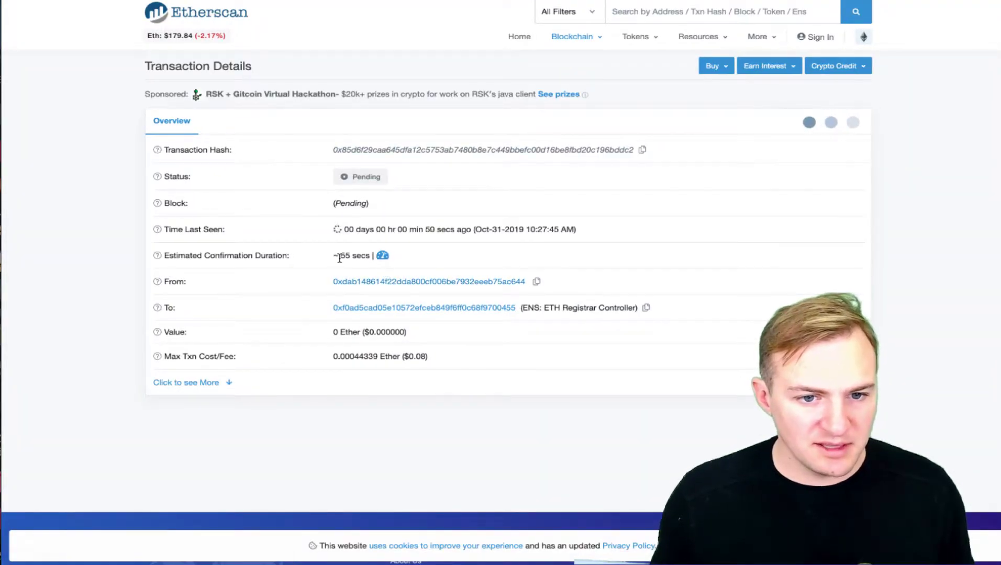
- Review the commit transaction's estimated confirmation time on Etherscan
mouse_move(343, 259)
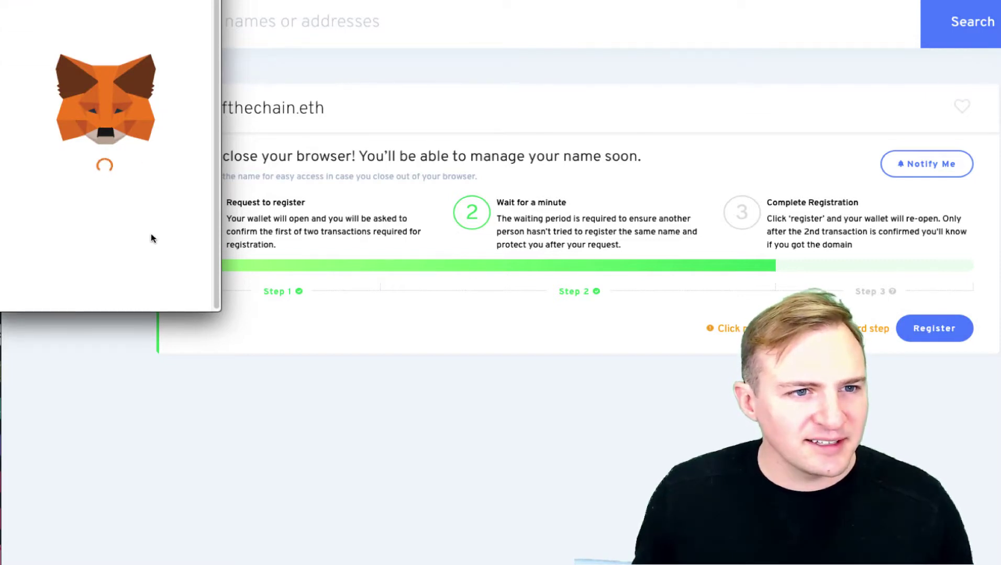
- Confirm the final endofthechain.eth registration transaction in MetaMask using the Fast gas fee
left_click(198, 115)
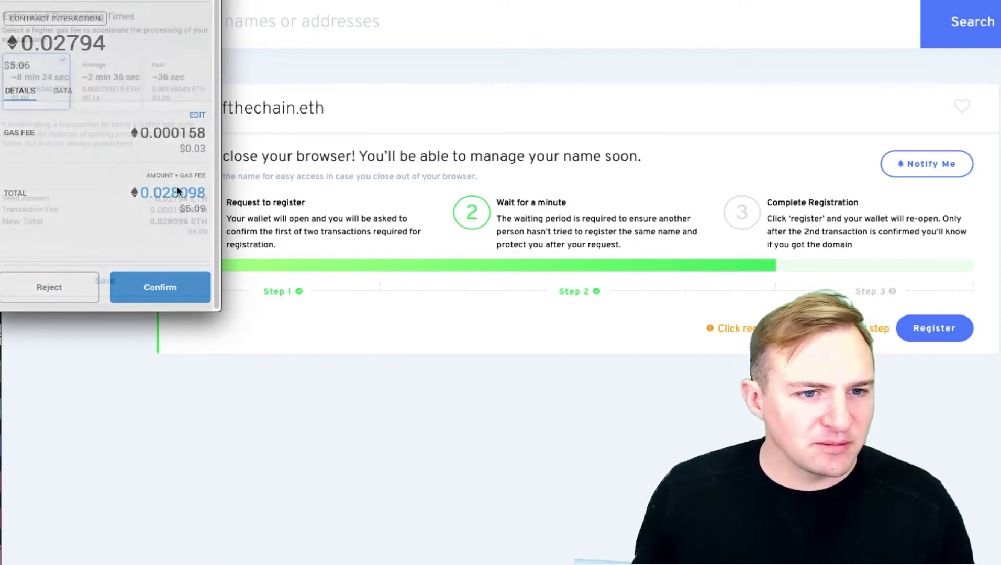
left_click(163, 99)
left_click(151, 278)
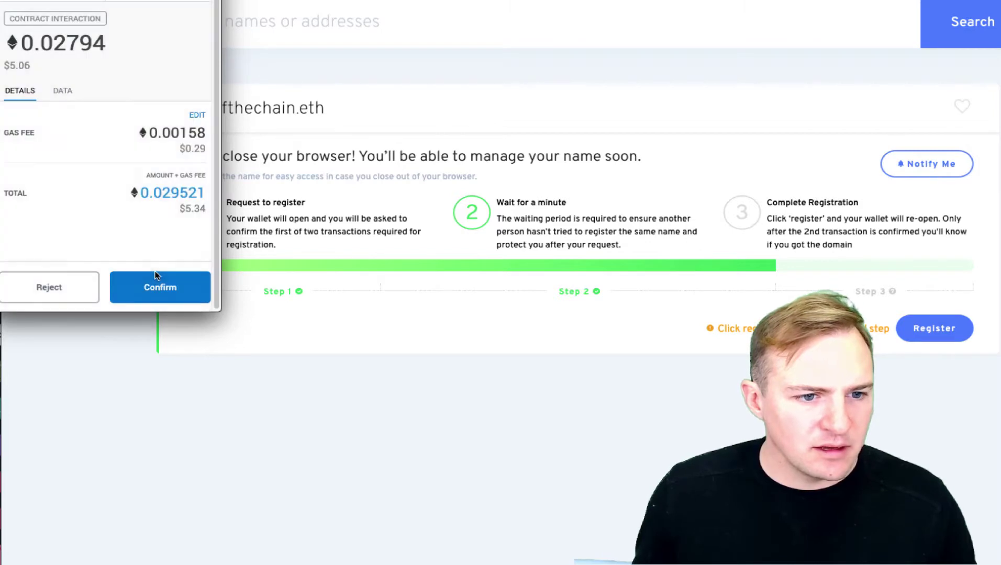
left_click(160, 287)
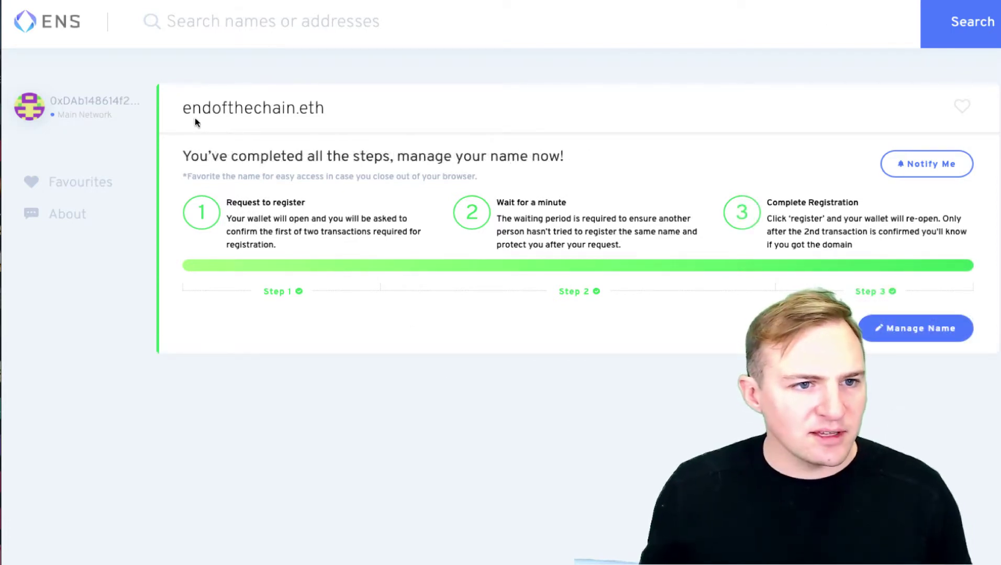
- Return to the ENS Manager home page and follow the opensea.io/ens banner link
left_click(70, 16)
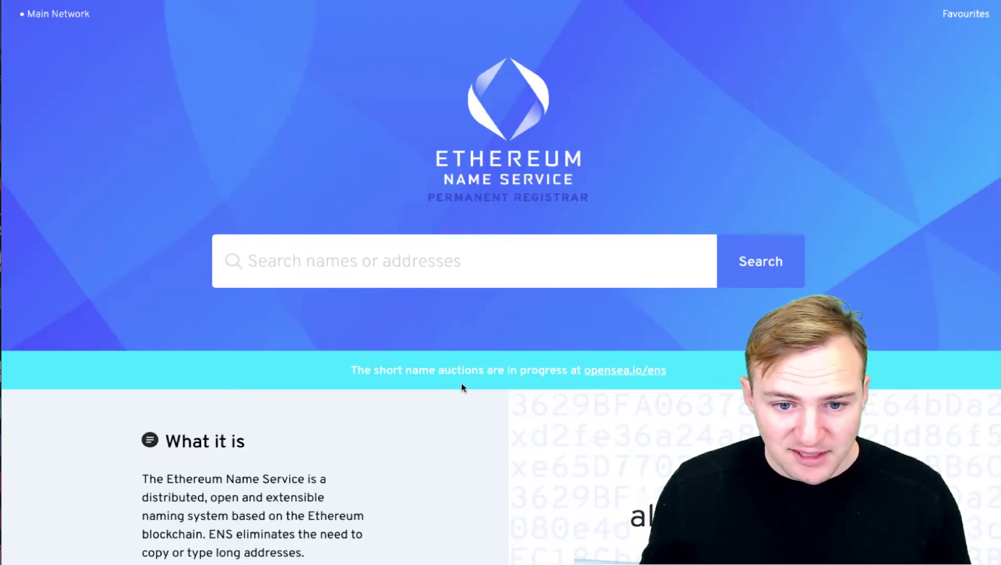
left_click(611, 373)
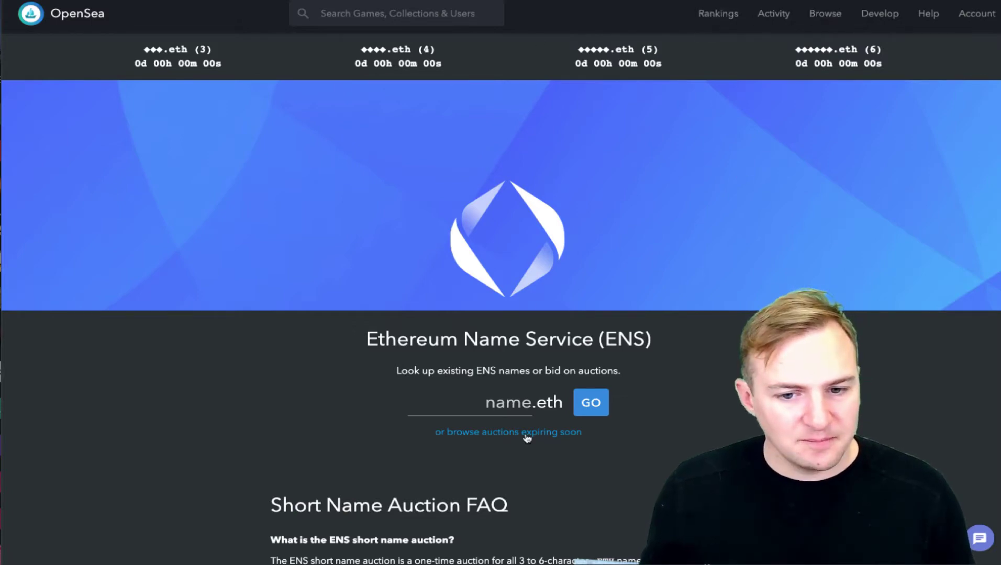
- Browse the auctions expiring soon to list OpenSea's 94,895-name ENS collection
left_click(582, 431)
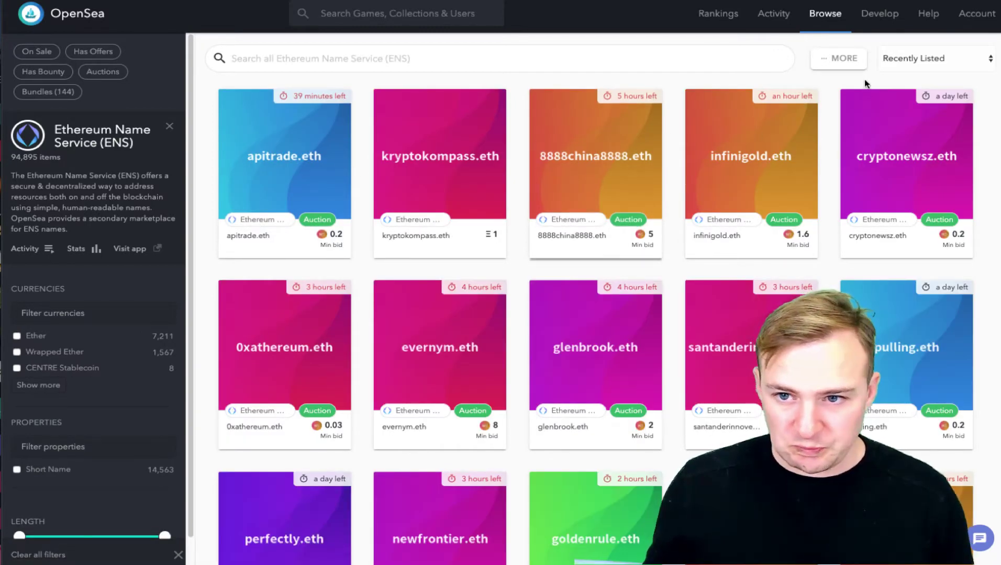
- Sort the ENS names by Highest Last Sale, scroll the results and open one name's page
left_click(927, 55)
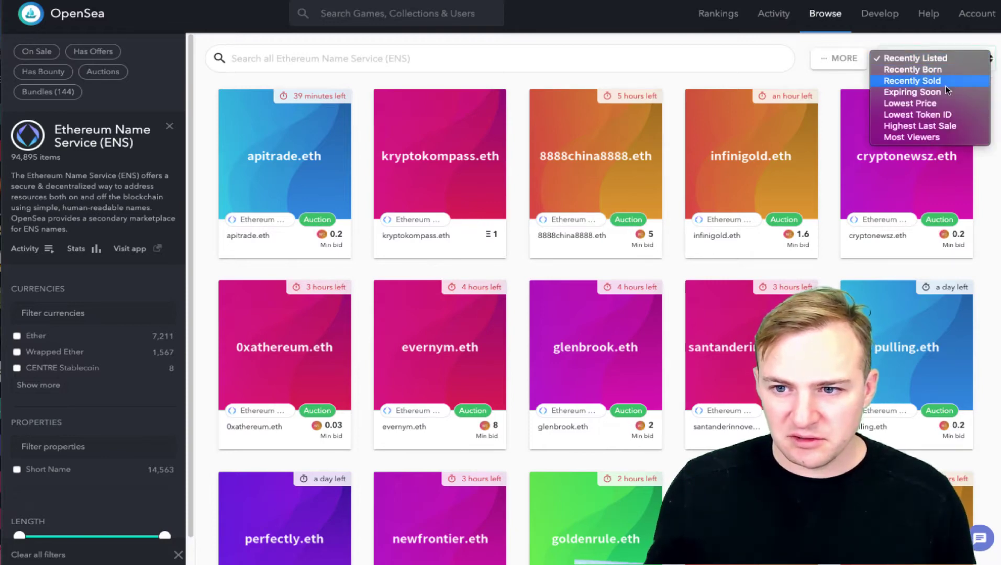
left_click(950, 126)
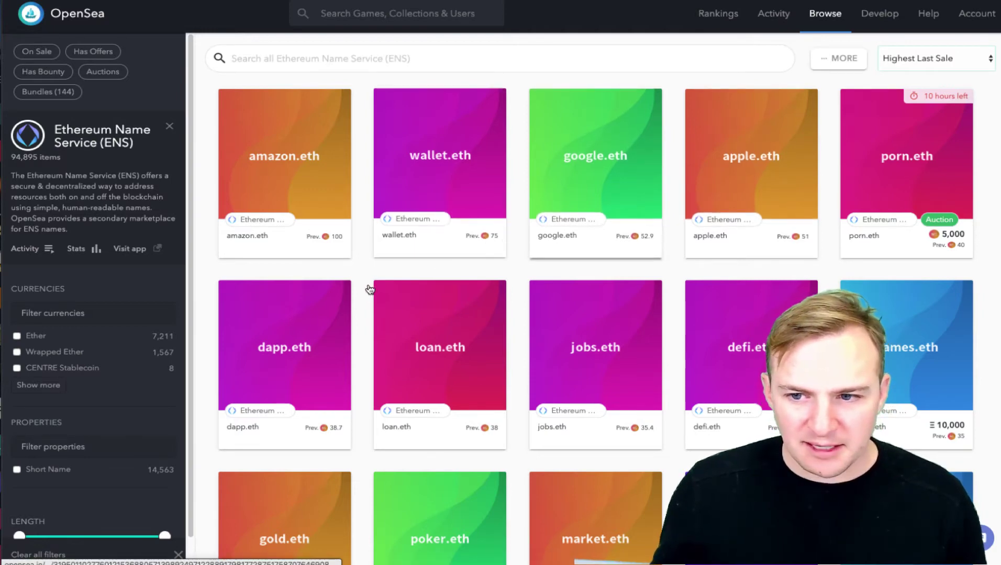
scroll(364, 291, "down", 3)
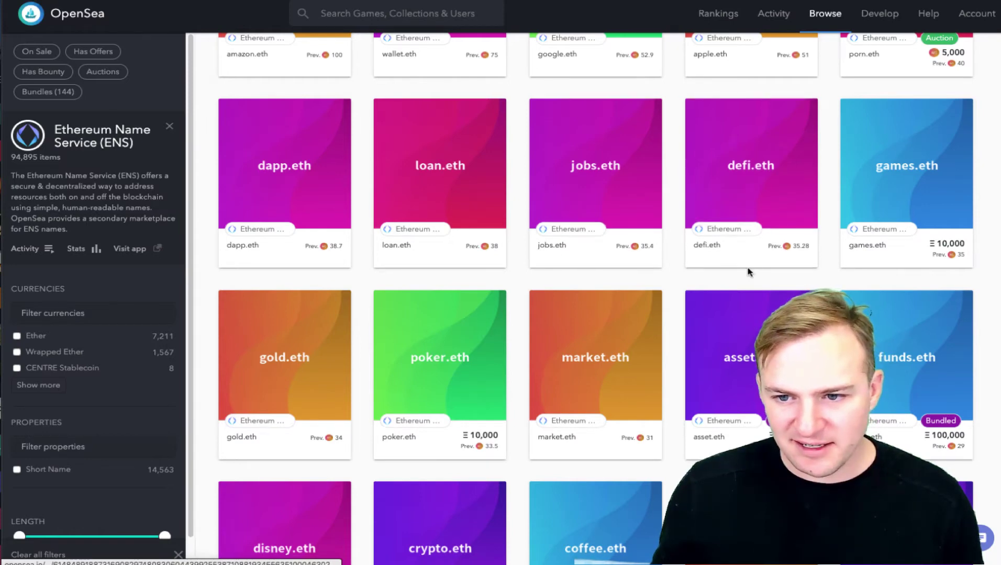
scroll(733, 310, "down", 5)
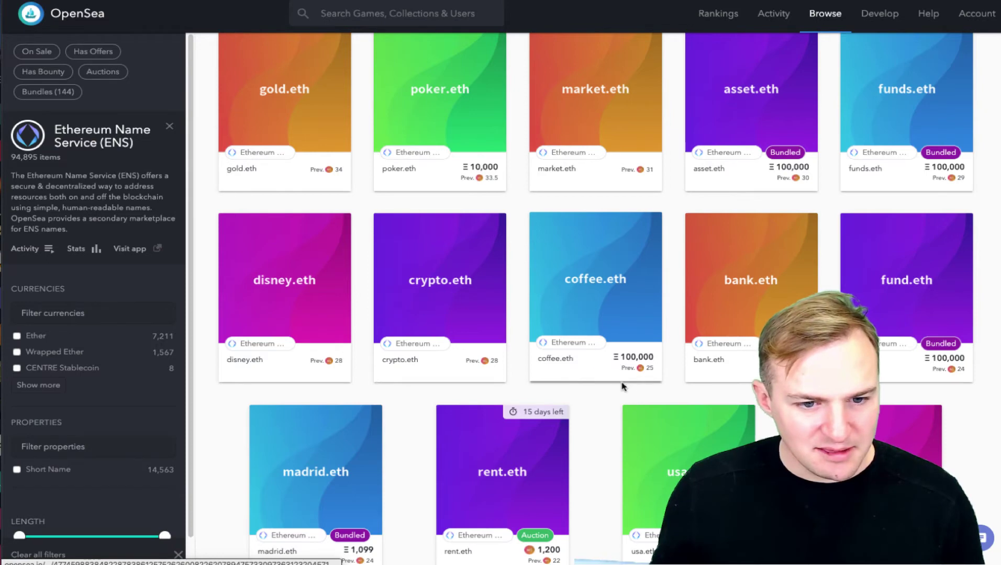
scroll(622, 387, "down", 3)
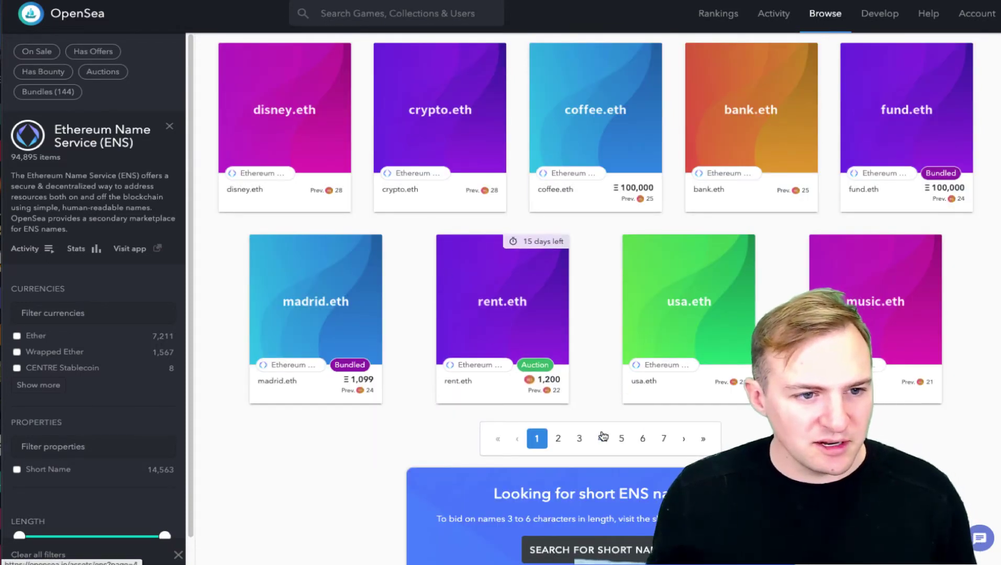
scroll(597, 308, "down", 1)
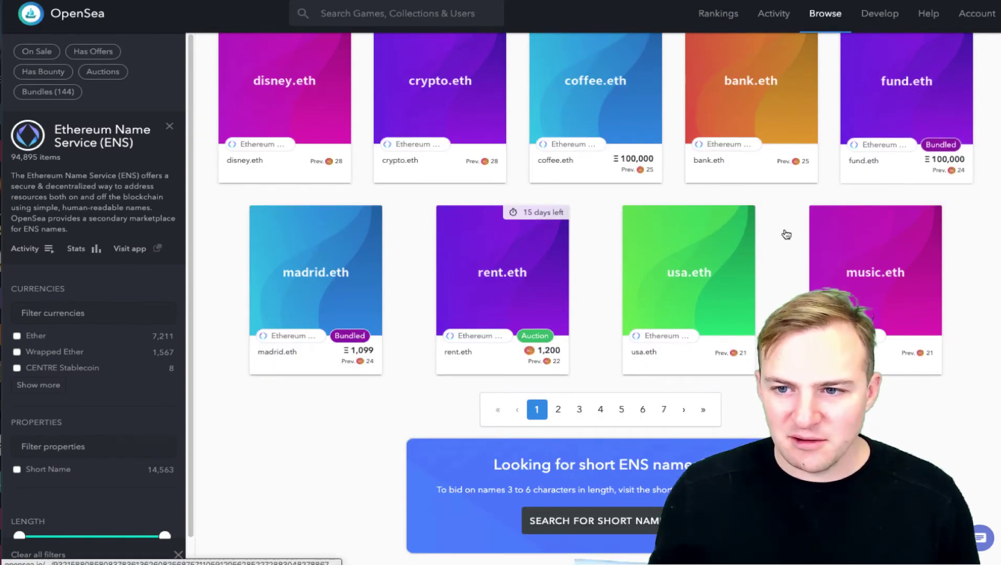
left_click(776, 251)
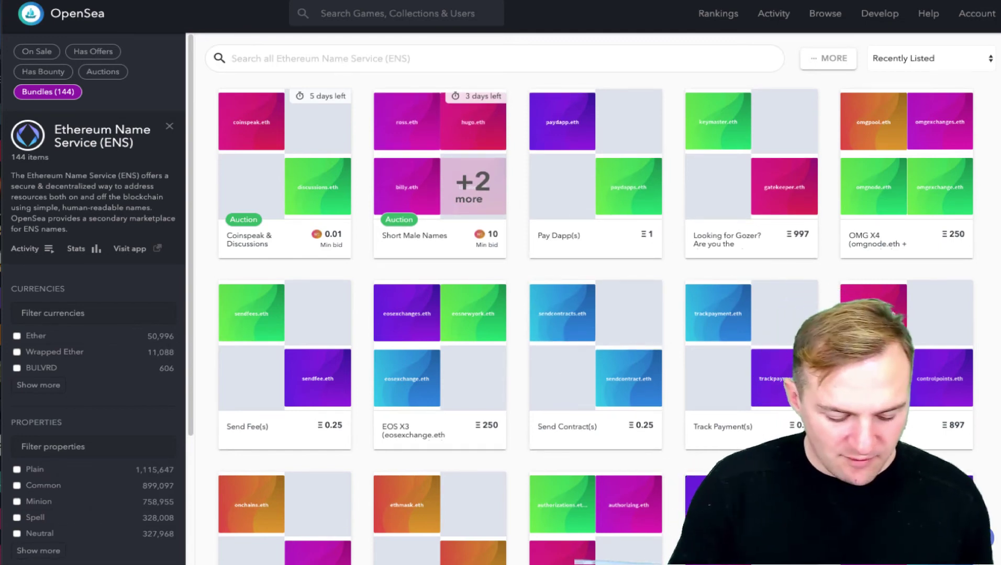
- Search the OpenSea ENS collection for 'samuel'
type("samuel")
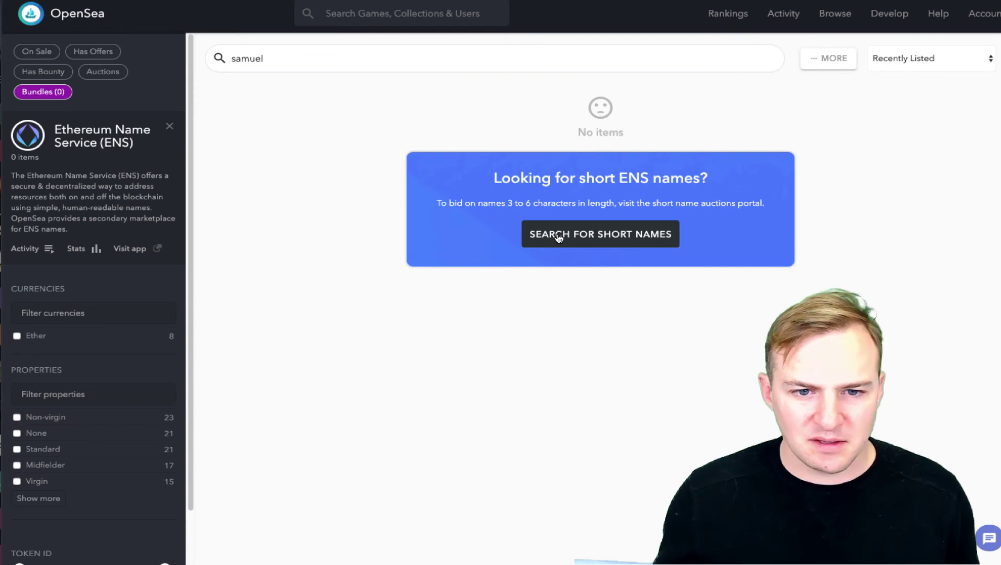
left_click_drag(476, 207, 663, 201)
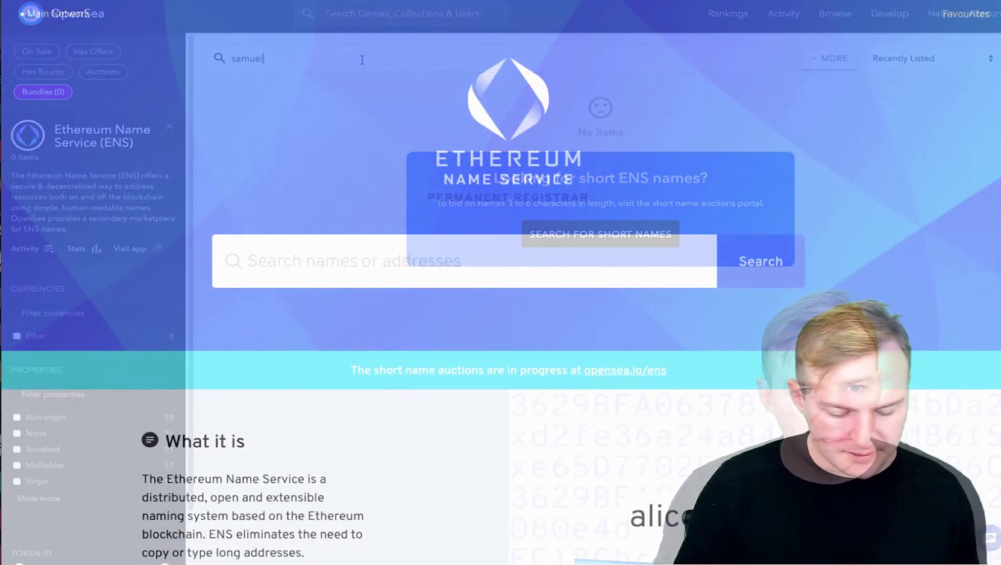
- Search ENS Manager for 'samuel' and open the Unavailable samuel.eth result
type("sa")
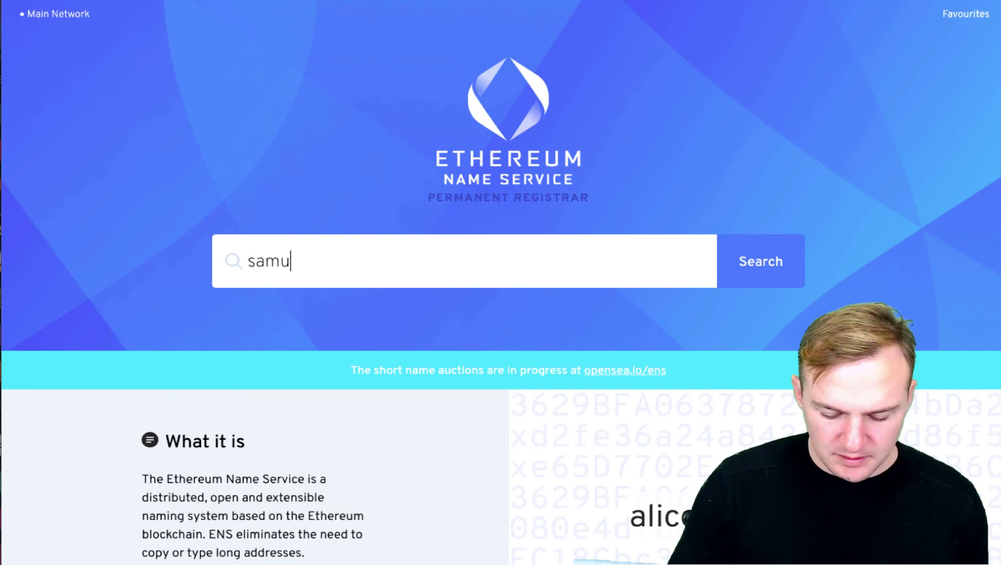
type("el")
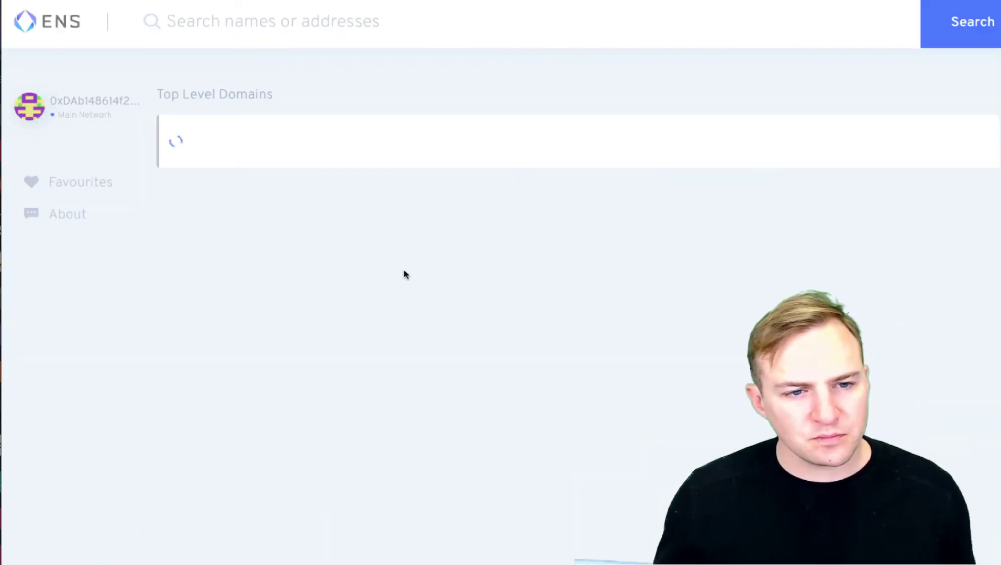
left_click(411, 145)
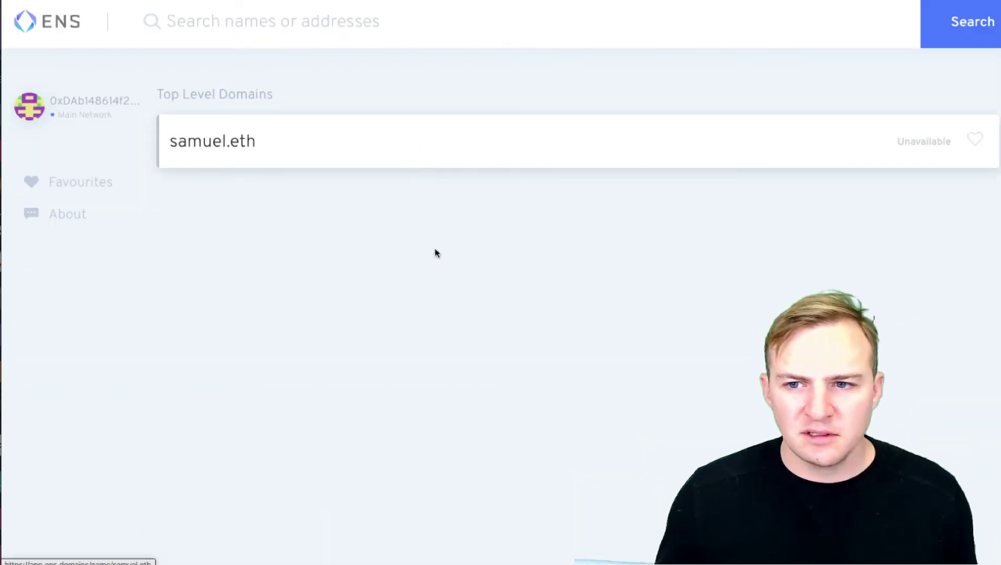